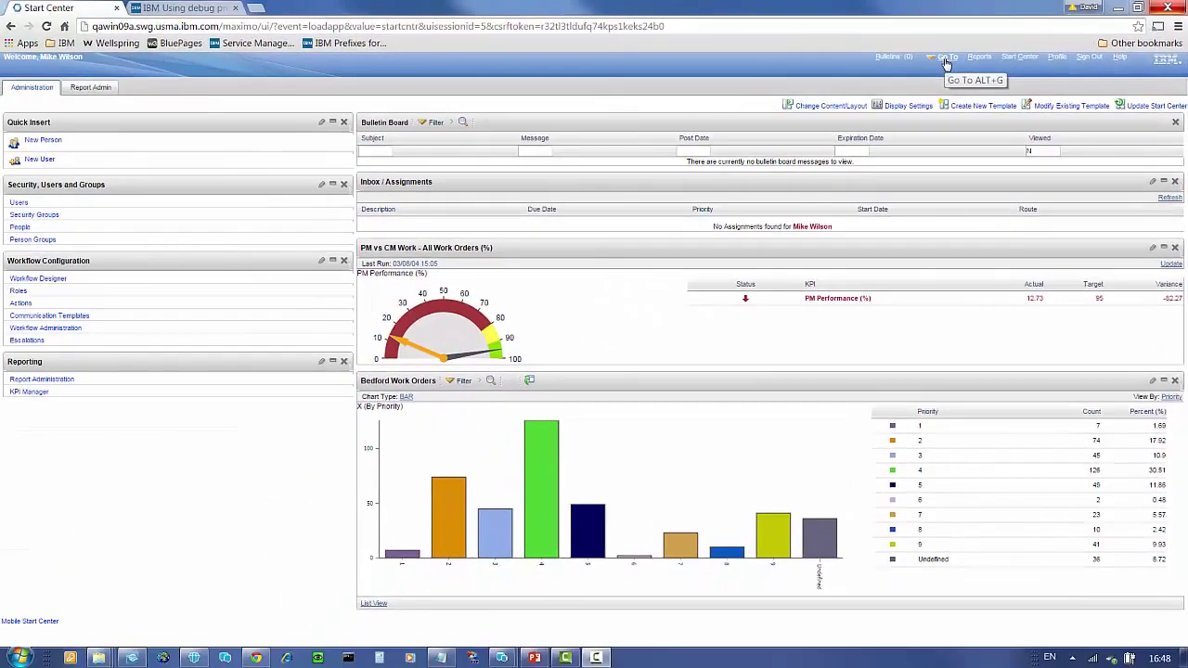
# Open System Properties from Go To > System Configuration > Platform Configuration
pyautogui.click(826, 89)
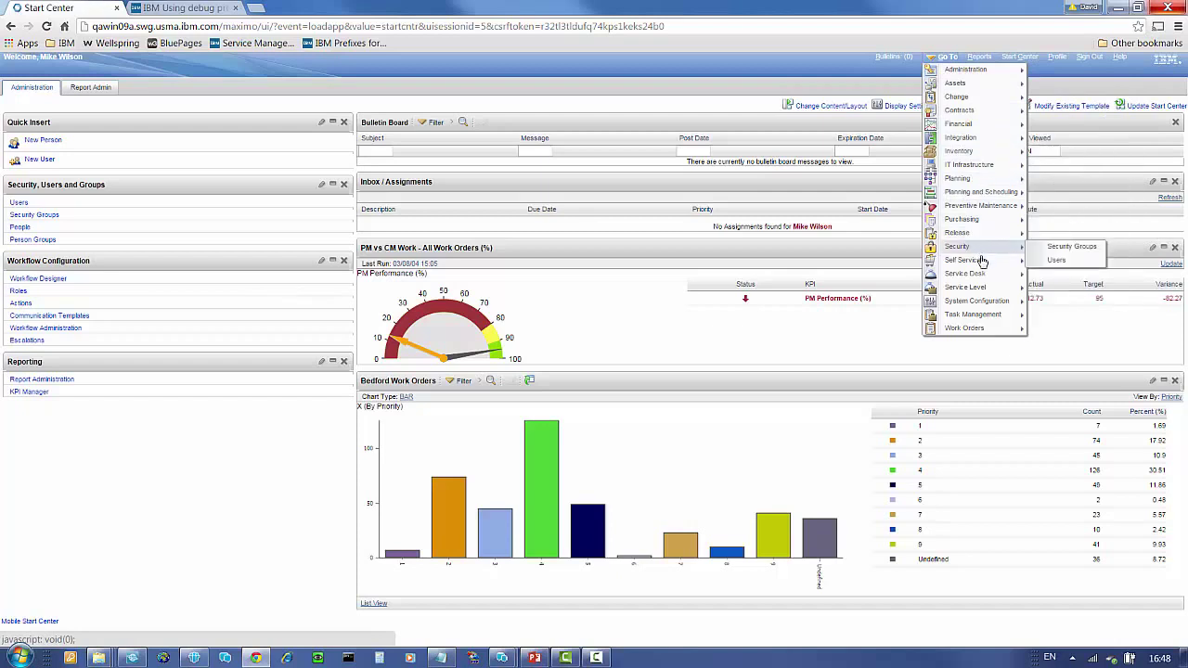
pyautogui.moveTo(997, 308)
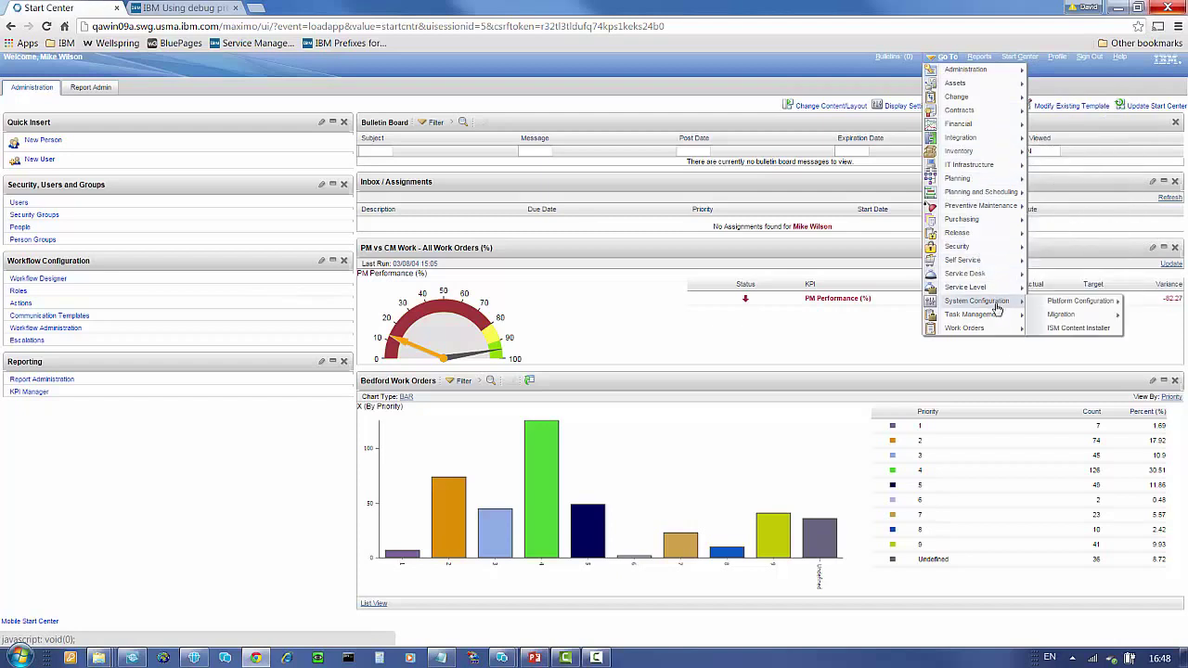
pyautogui.moveTo(1052, 306)
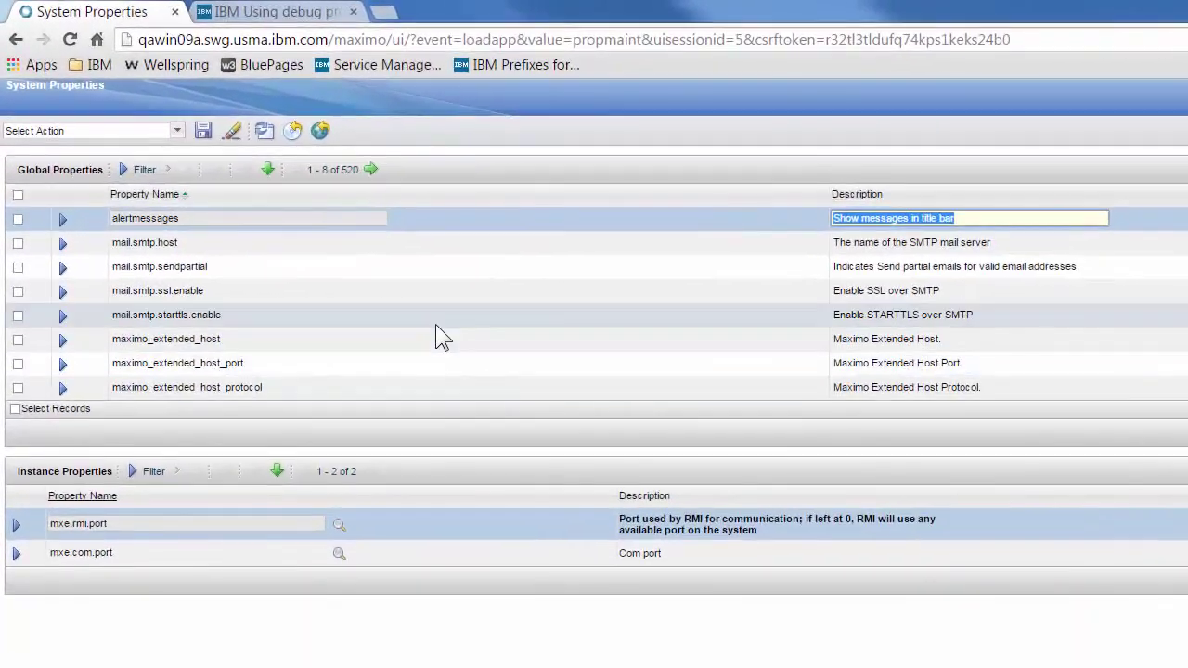
# Filter global properties by name 'sqltime, mbocount, fetchresultlog' to show the three matching properties
pyautogui.click(141, 173)
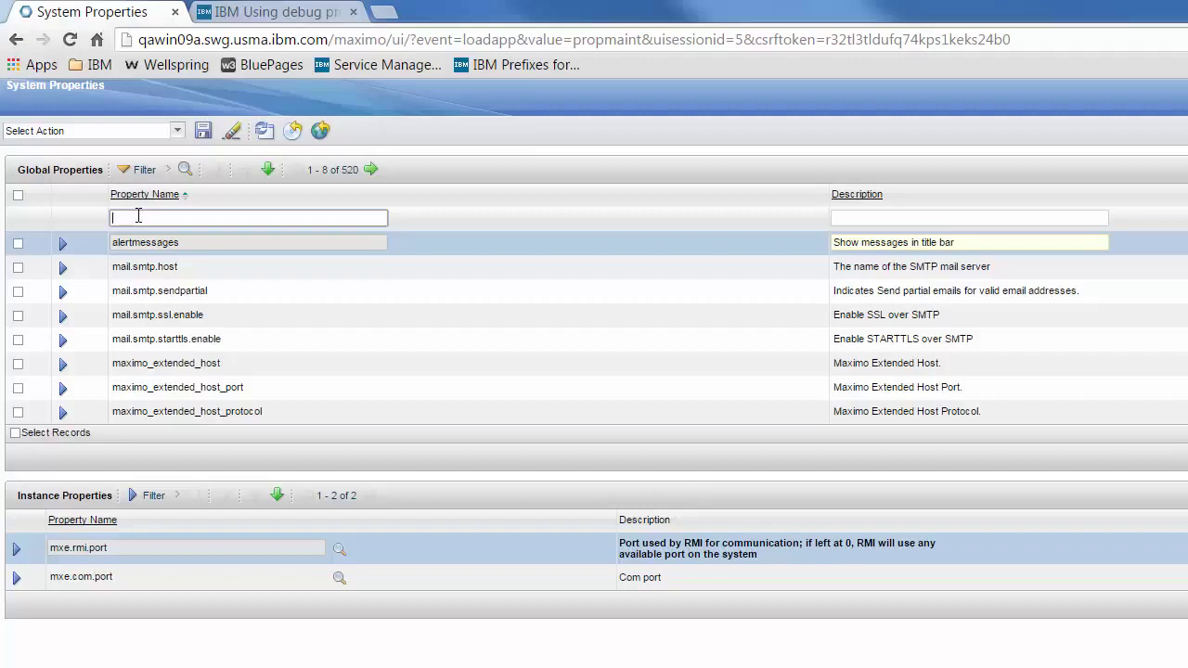
pyautogui.write('sqltime, mbocount, fetchres')
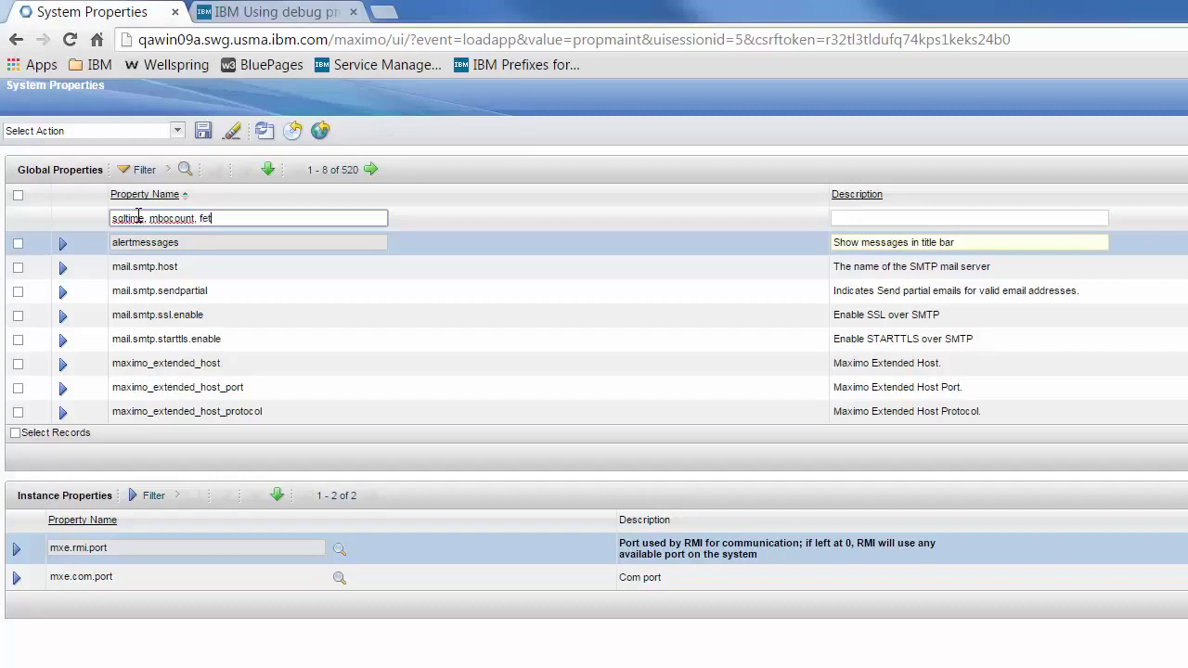
pyautogui.write('ultlog')
pyautogui.press('Return')
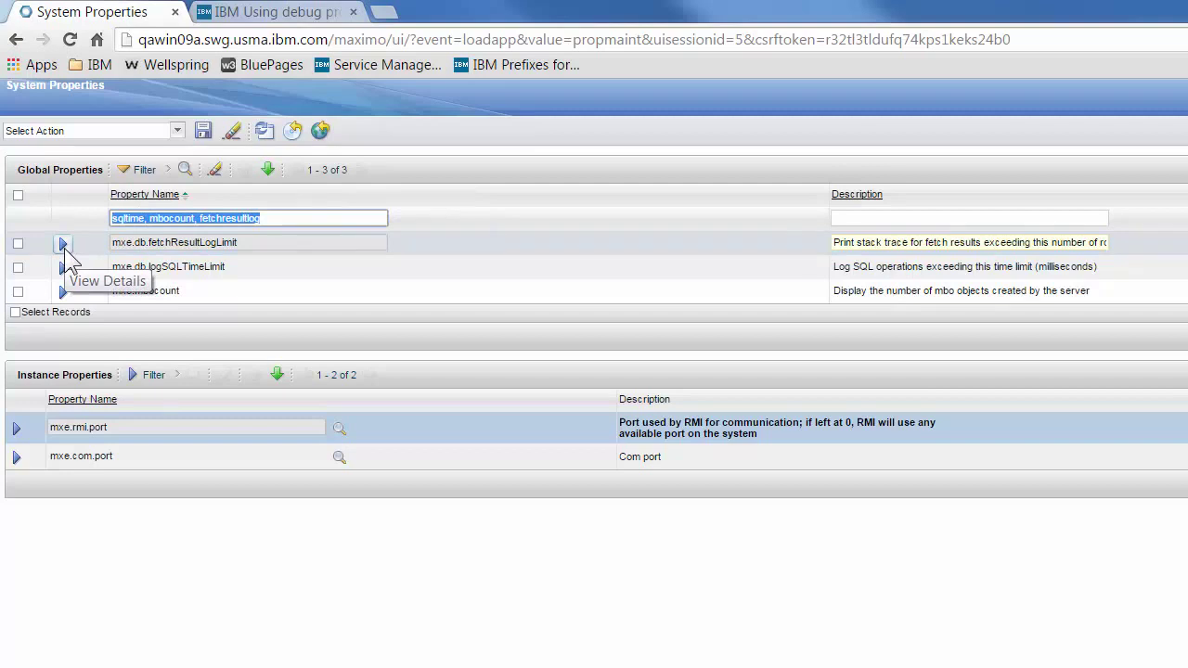
# Change mxe.db.fetchResultLogLimit's global value from 5000 to 200 and save the property
pyautogui.click(63, 245)
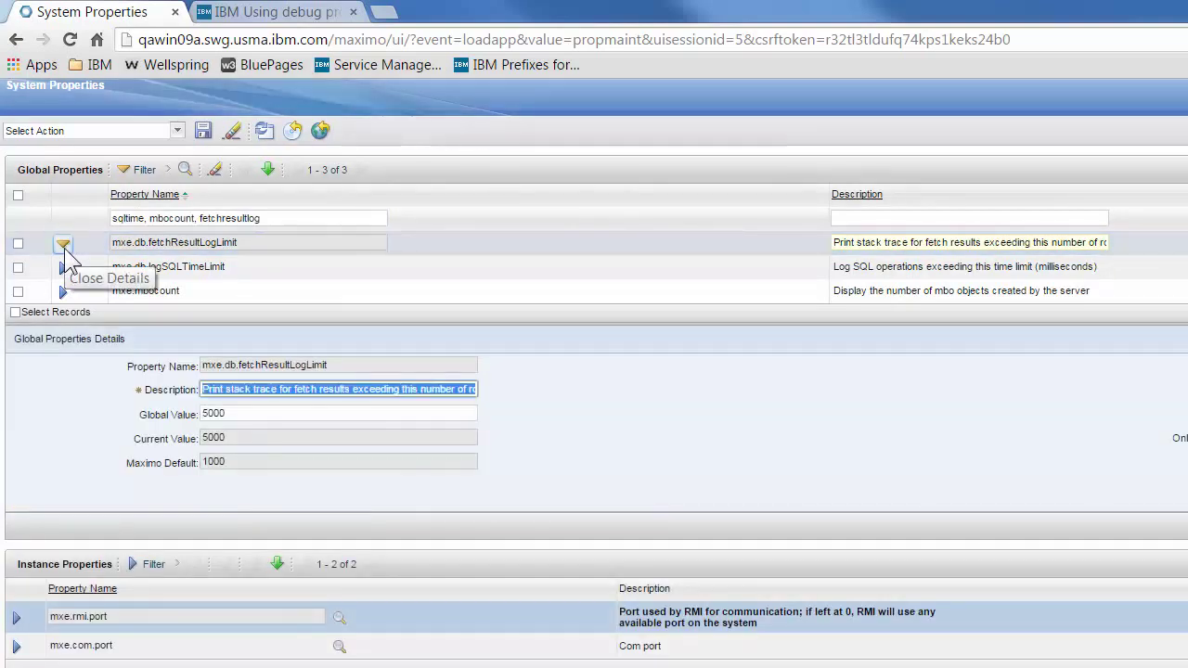
pyautogui.click(232, 414)
pyautogui.doubleClick(231, 415)
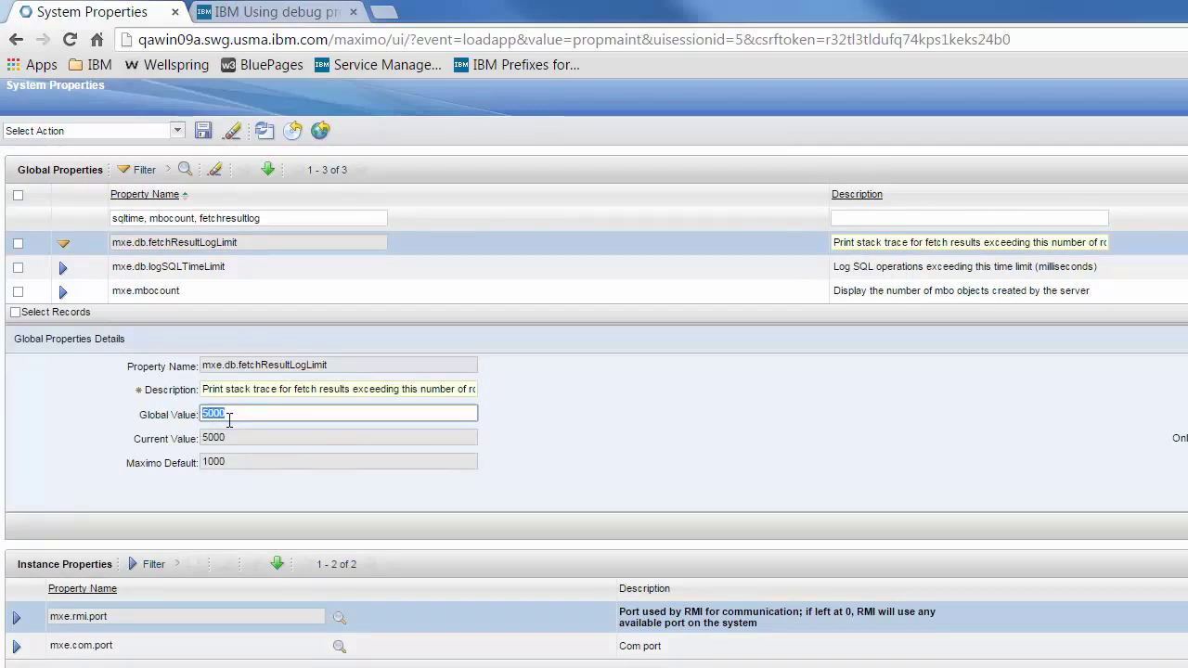
pyautogui.write('200')
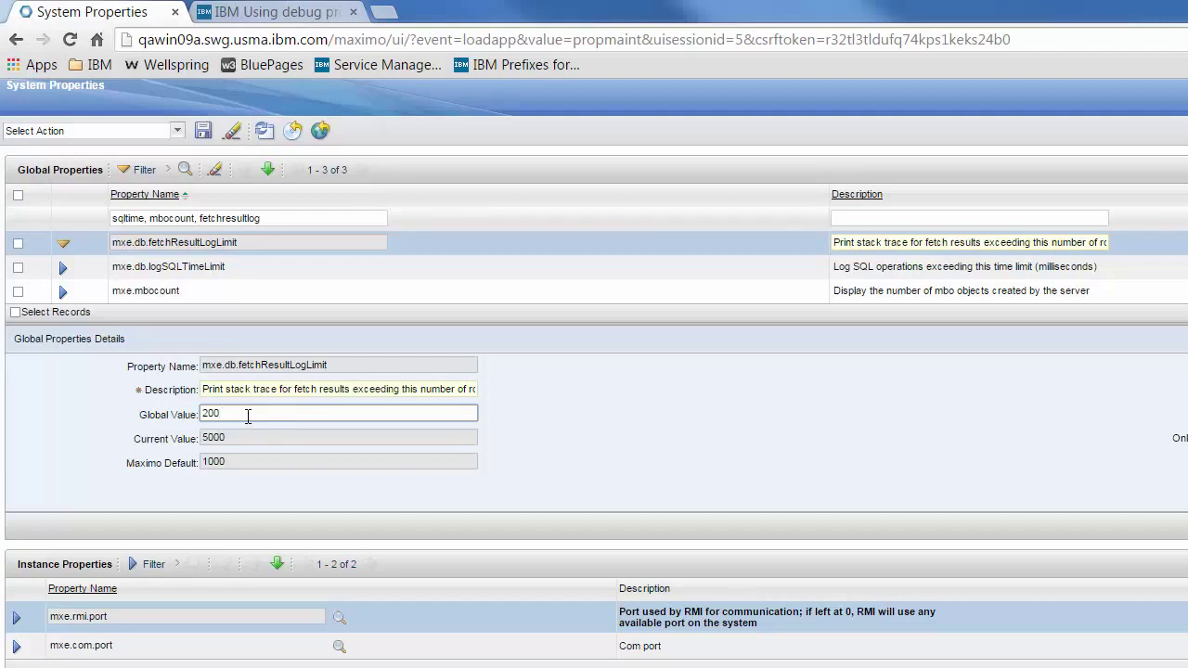
pyautogui.click(203, 131)
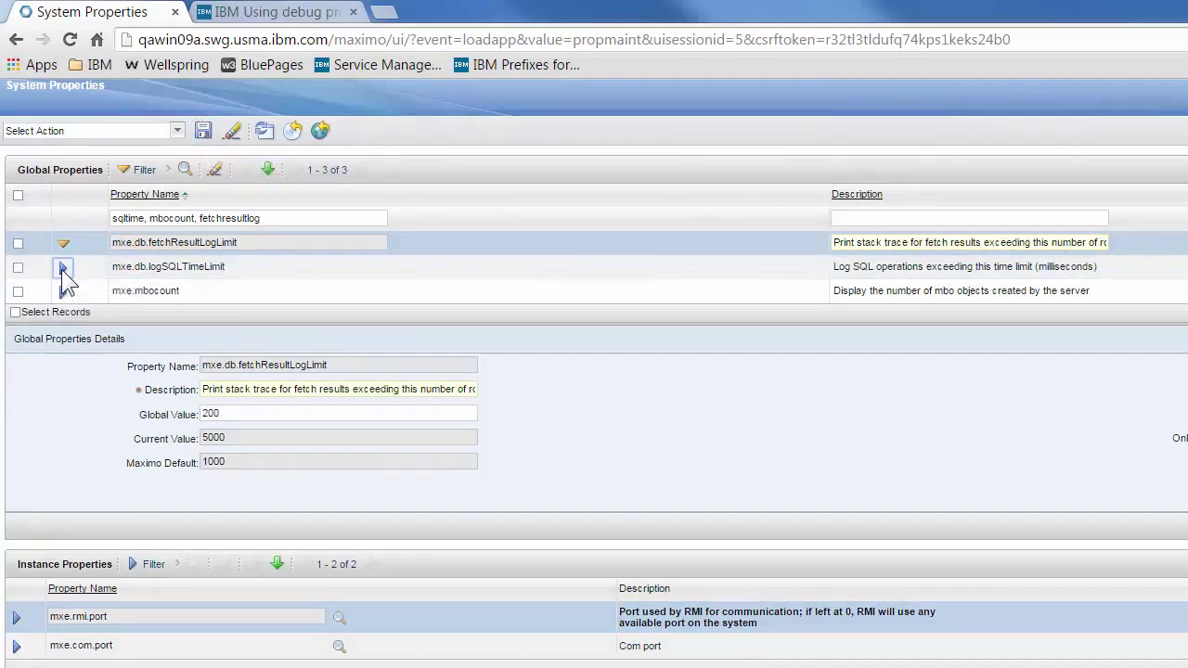
# Change mxe.db.logSQLTimeLimit's global value from 5000 to 1000 and save the property
pyautogui.click(63, 269)
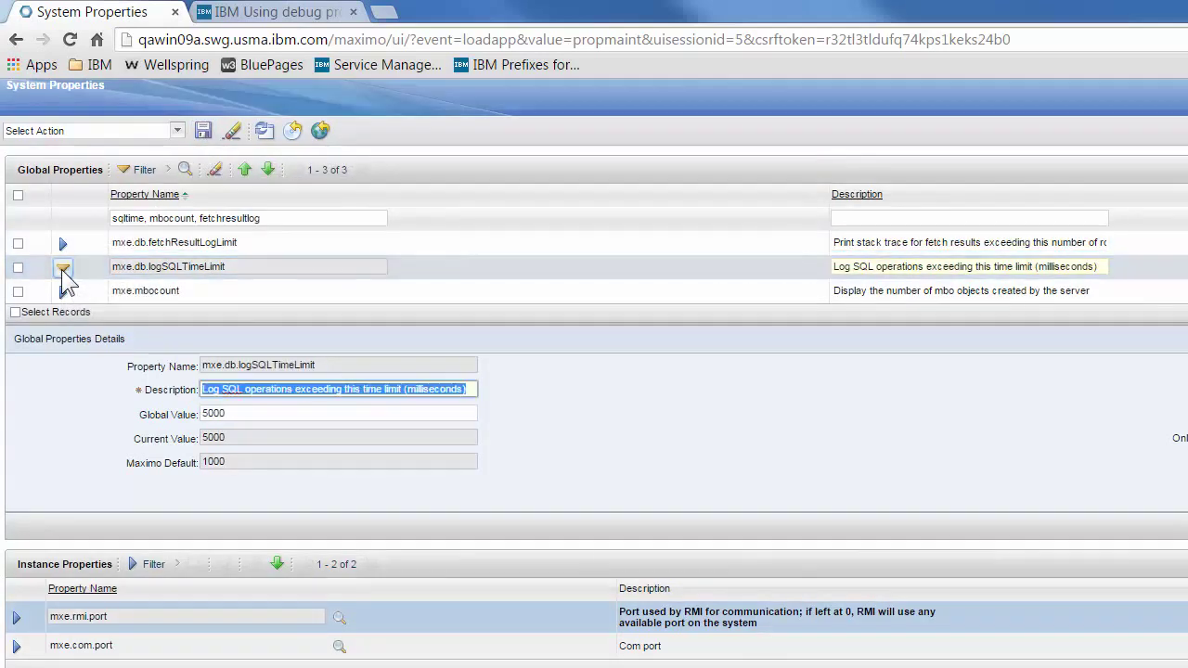
pyautogui.click(210, 415)
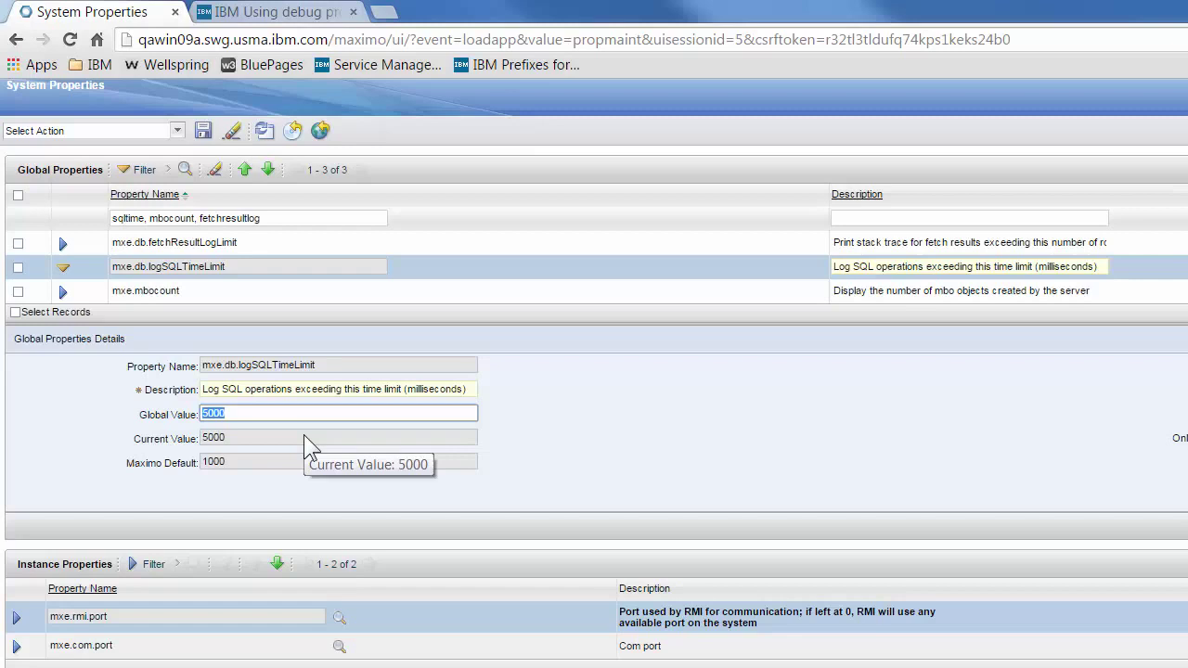
pyautogui.write('1000')
pyautogui.click(204, 131)
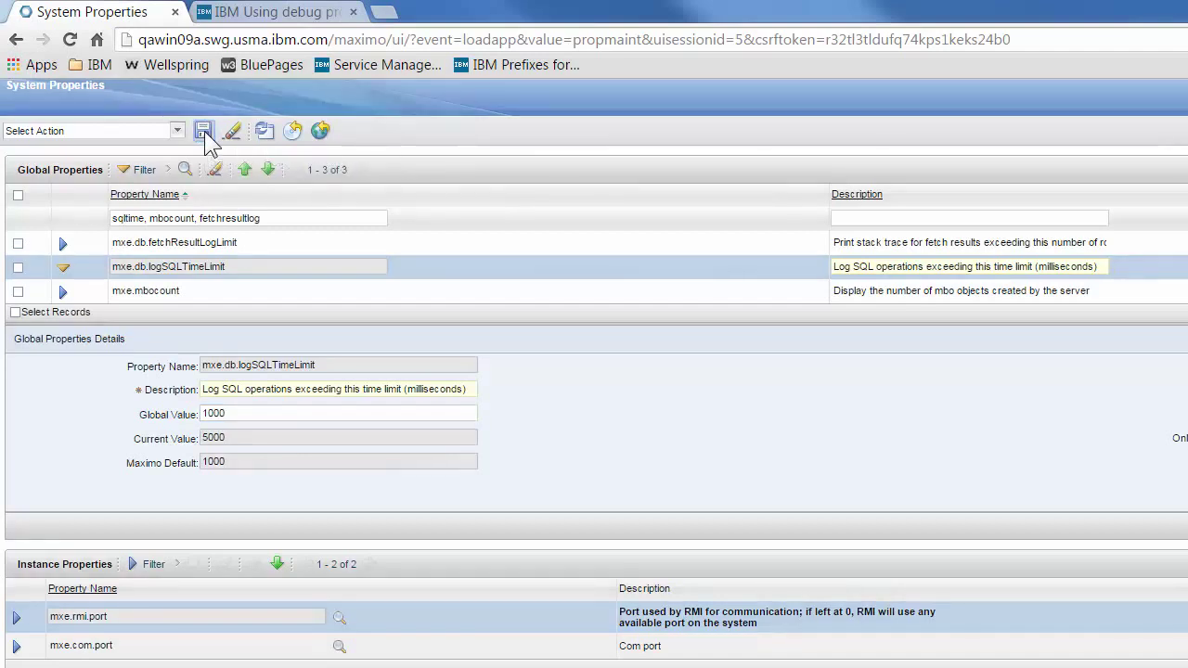
# Change mxe.mbocount's global value from 0 to 1 and save the property
pyautogui.click(63, 293)
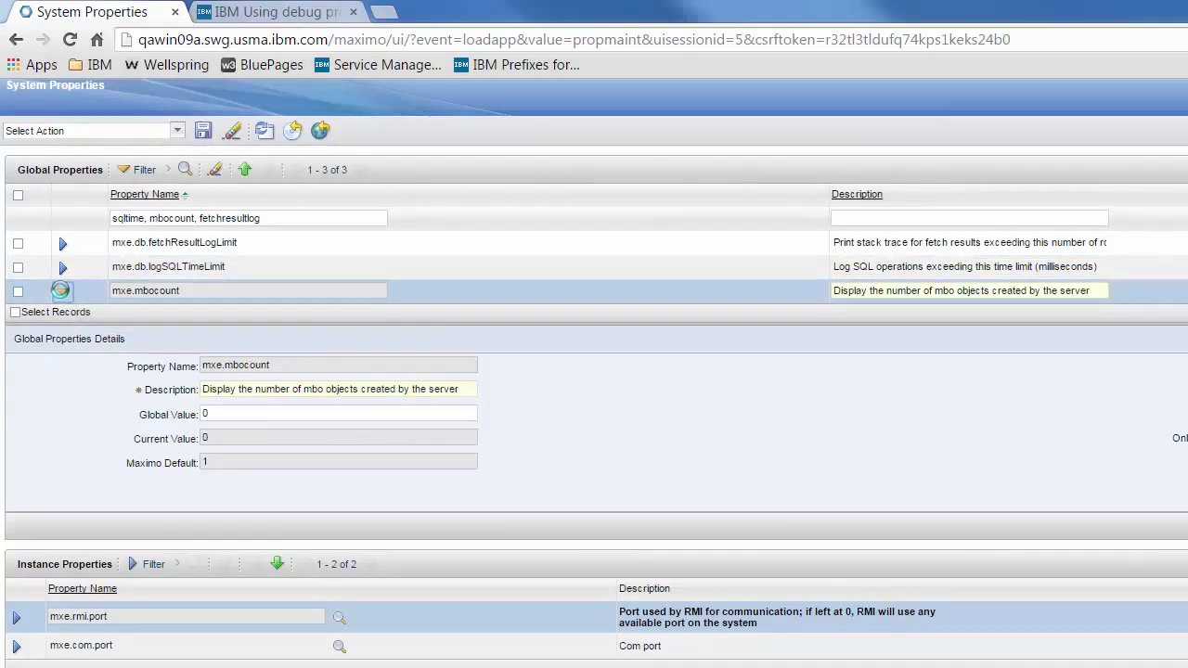
pyautogui.click(203, 414)
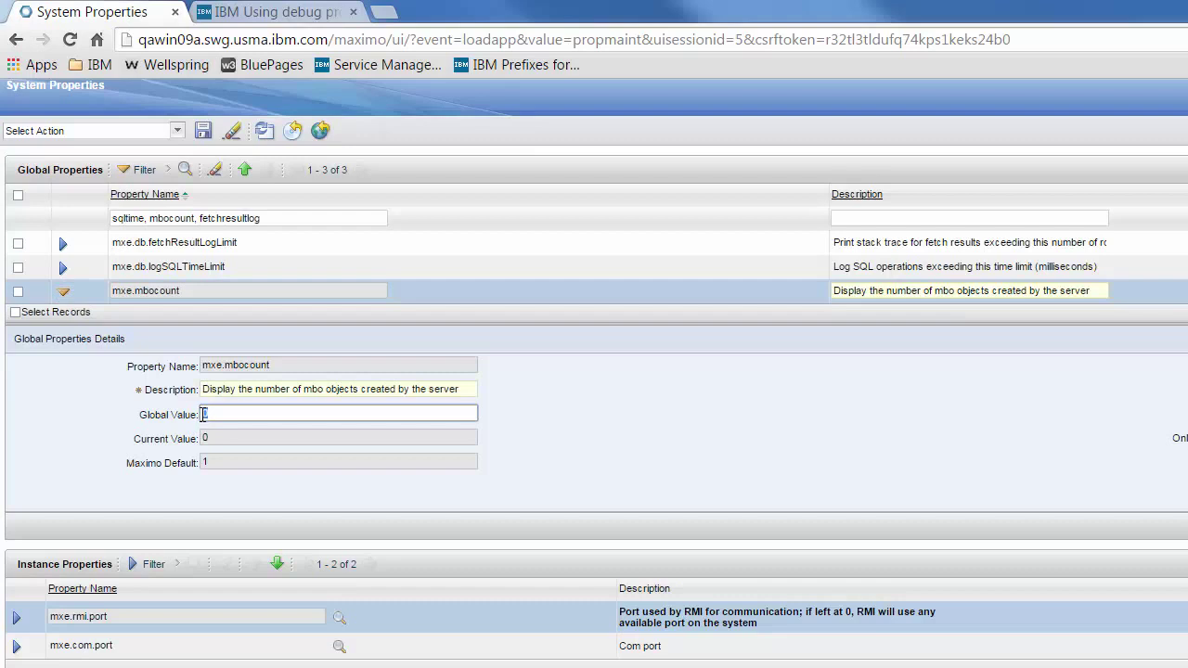
pyautogui.write('1')
pyautogui.click(204, 131)
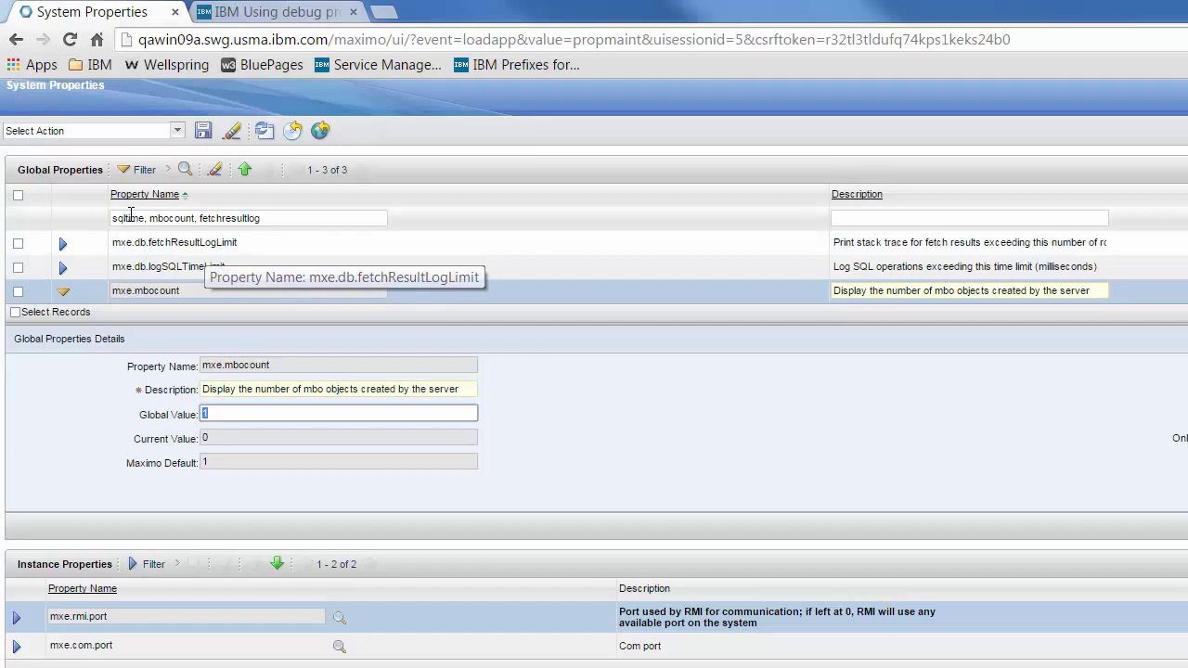
# Live Refresh all three properties so current values become 200, 1000 and 1, then view Notepad
pyautogui.click(19, 194)
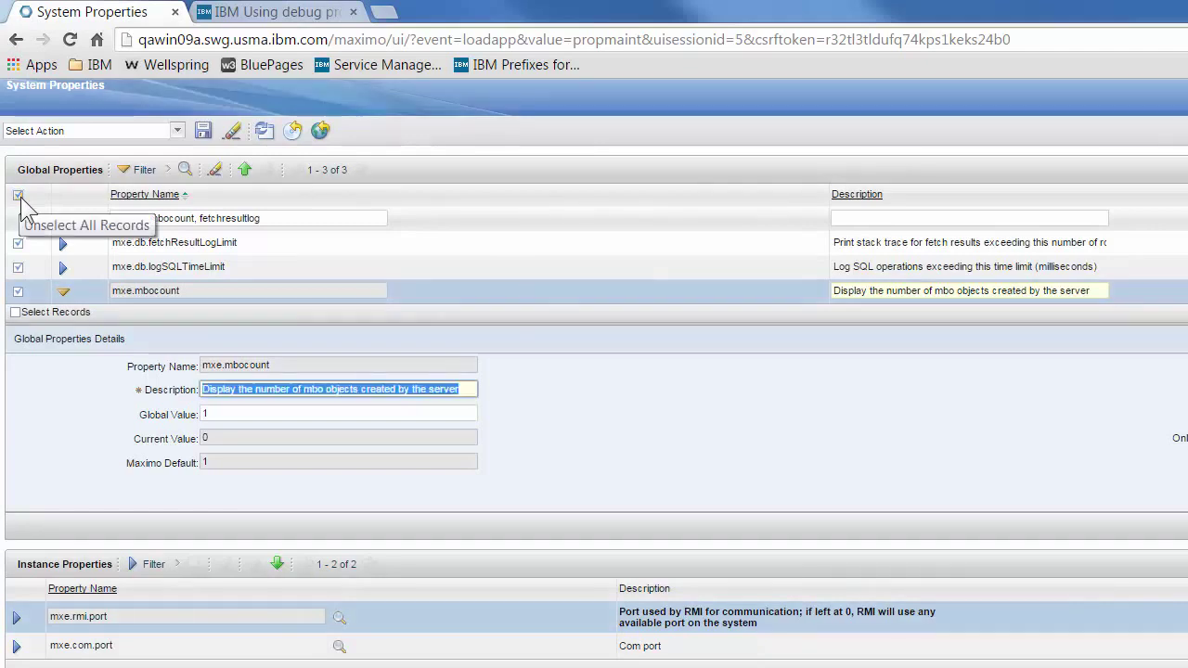
pyautogui.click(175, 130)
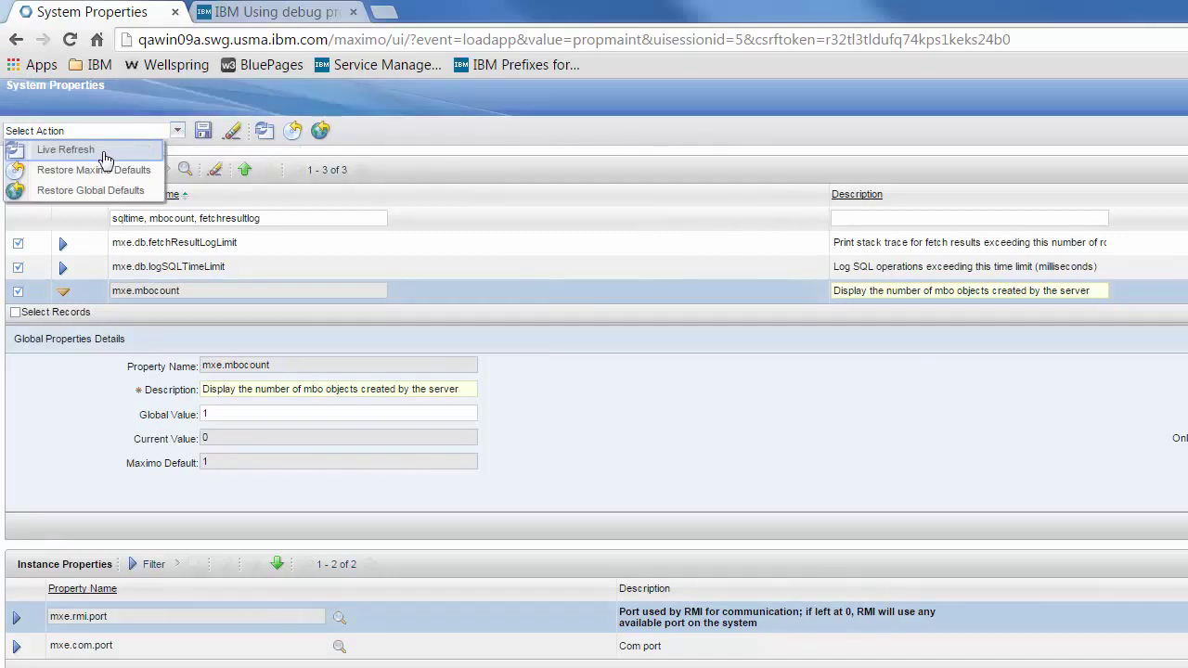
pyautogui.click(67, 150)
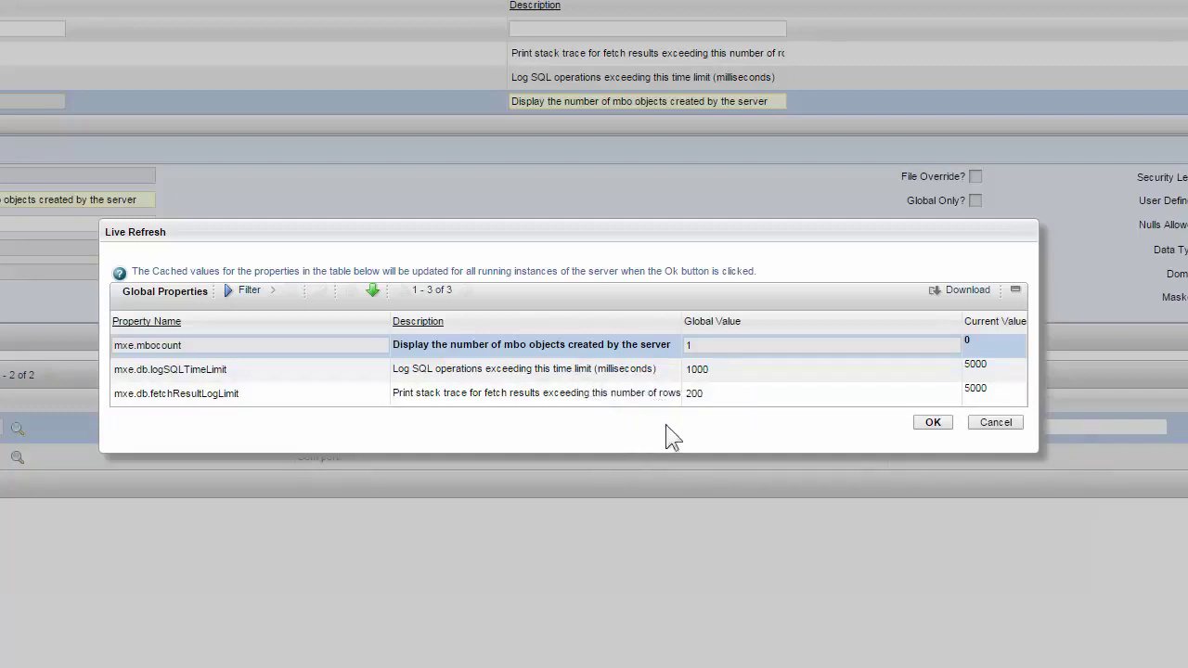
pyautogui.click(932, 424)
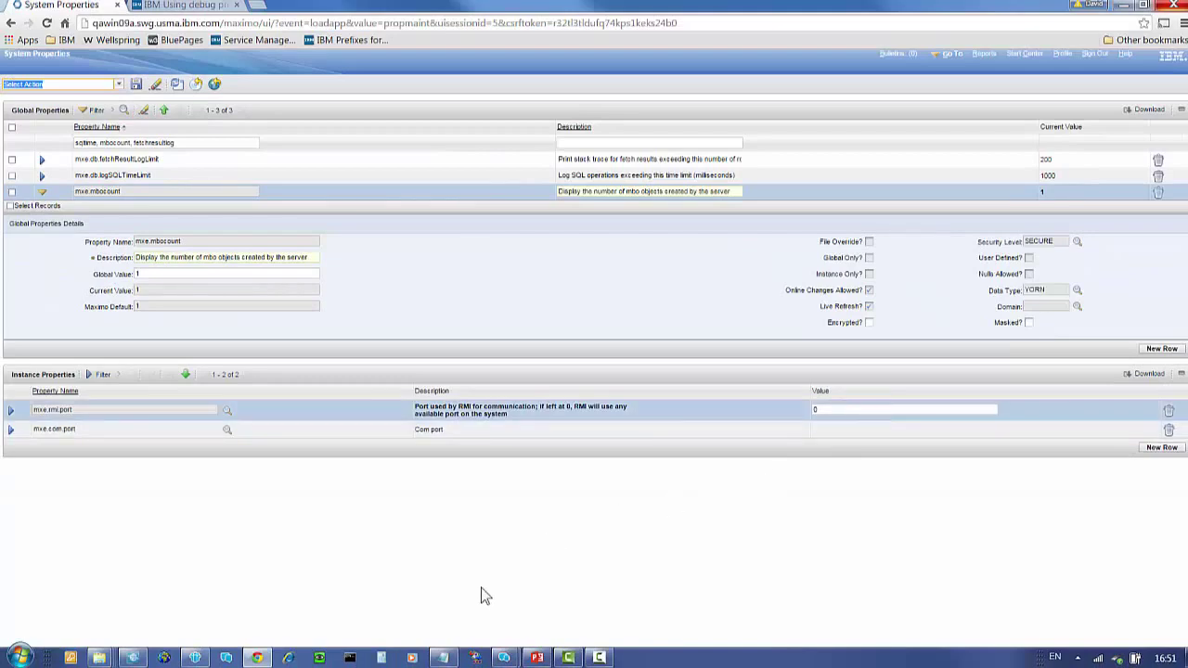
pyautogui.click(442, 659)
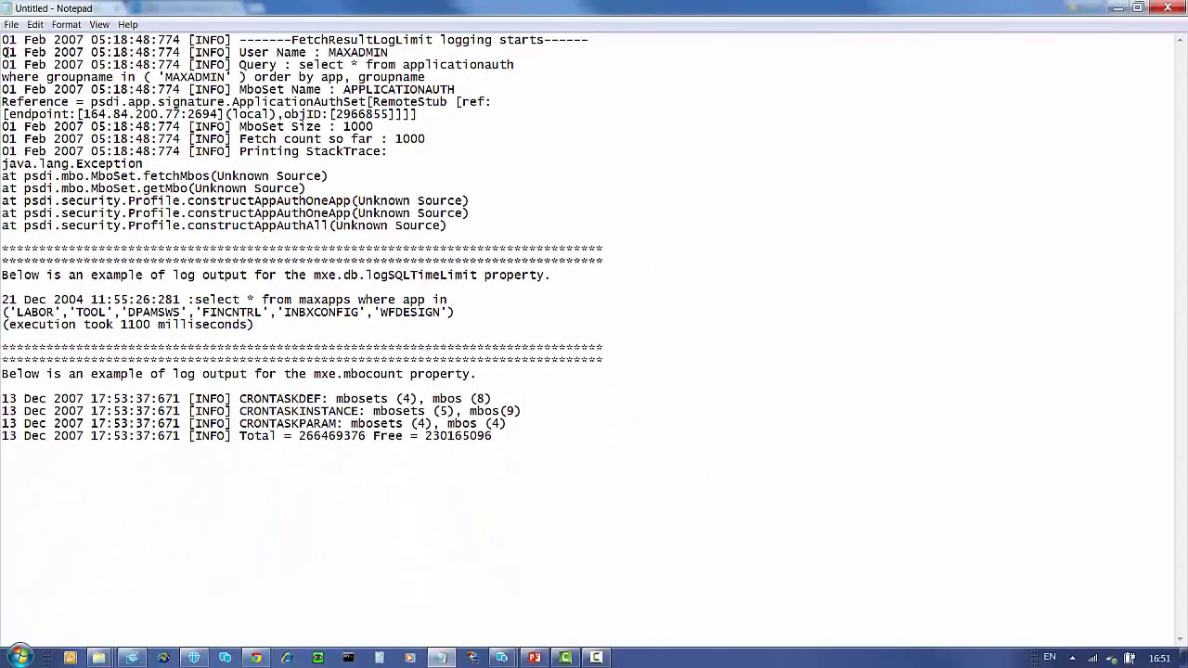
pyautogui.moveTo(5, 52); pyautogui.dragTo(470, 224)
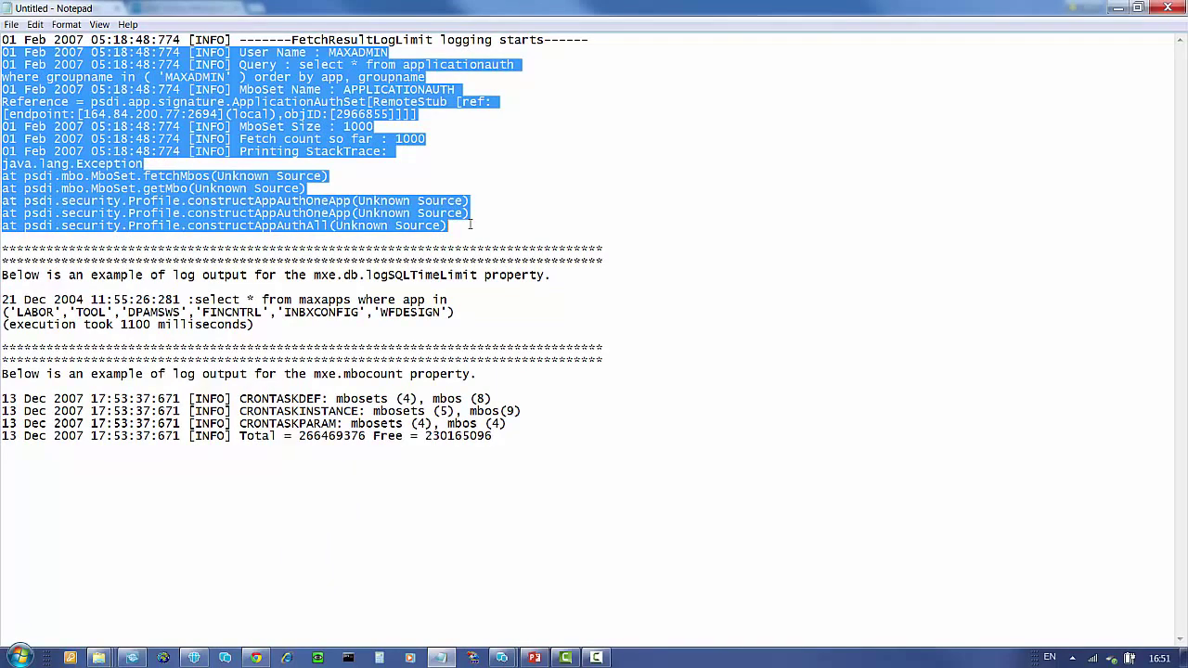
pyautogui.click(467, 140)
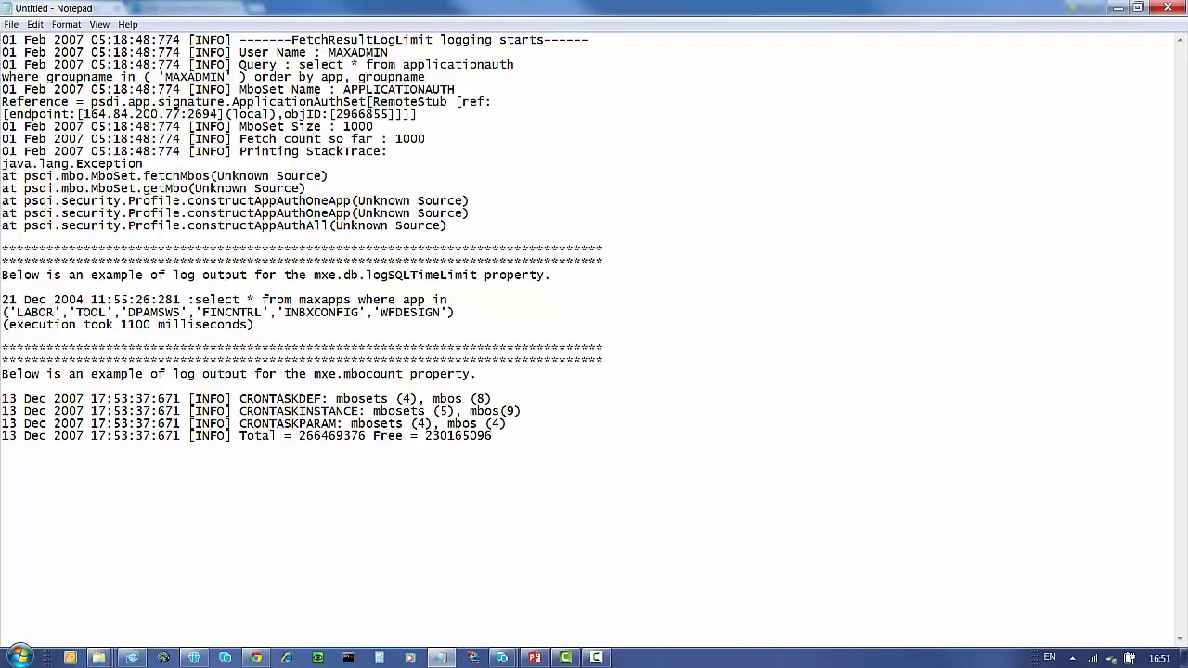
pyautogui.moveTo(240, 89); pyautogui.dragTo(467, 96)
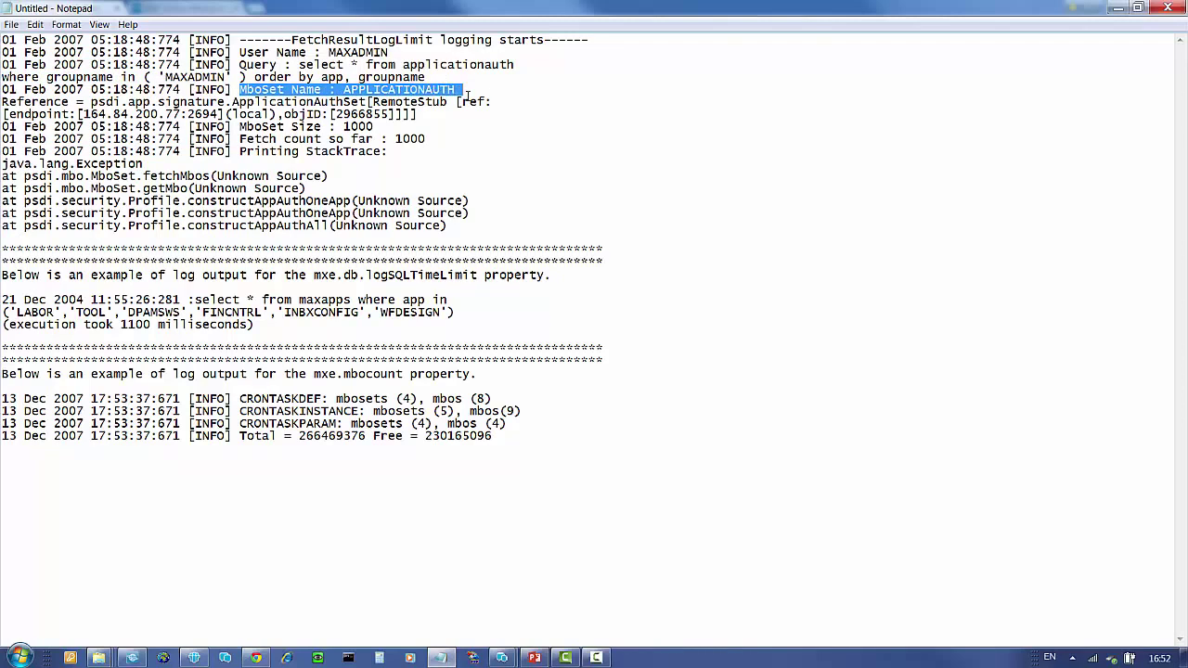
pyautogui.click(401, 126)
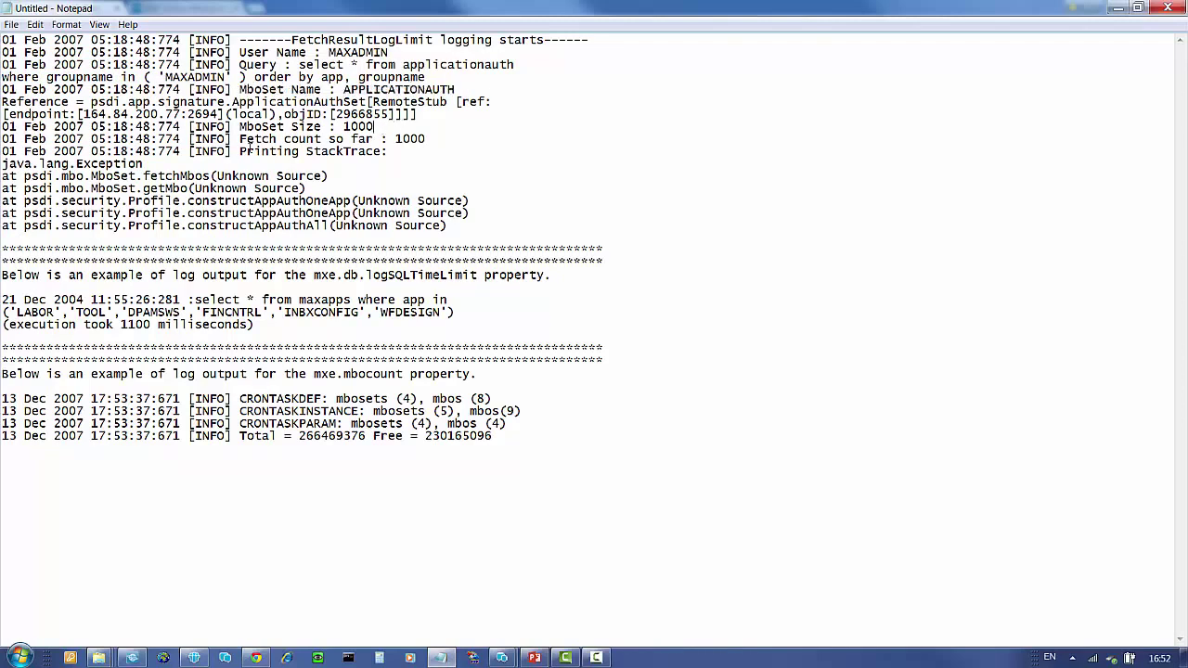
pyautogui.moveTo(239, 137); pyautogui.dragTo(429, 138)
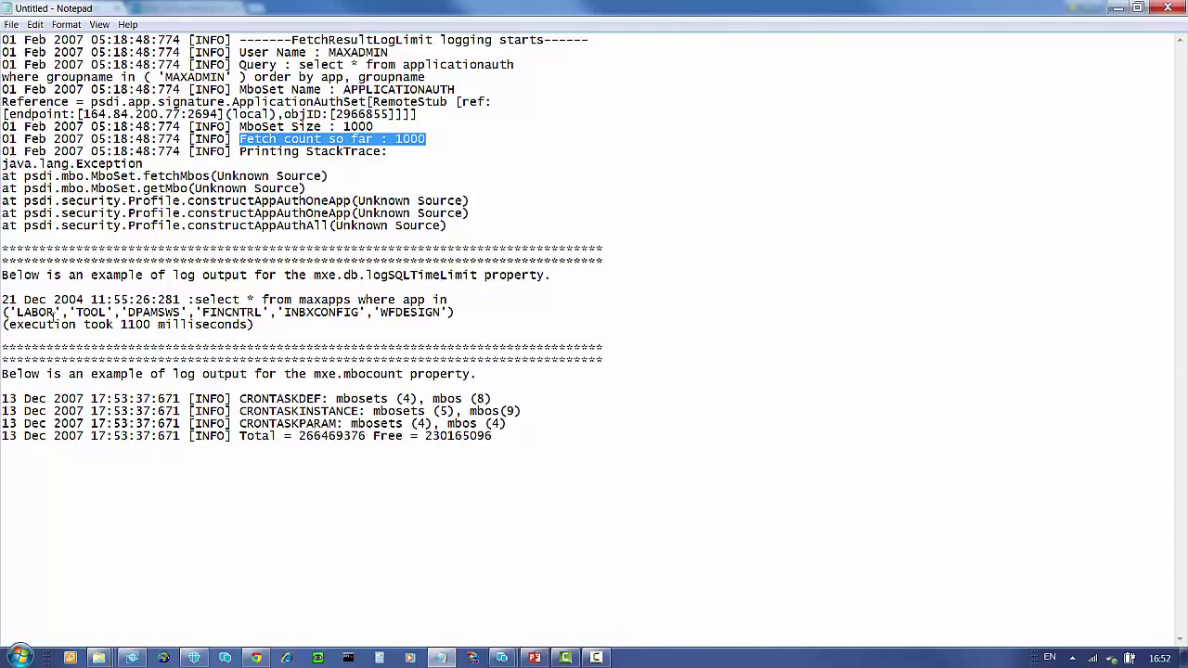
pyautogui.moveTo(4, 299); pyautogui.dragTo(277, 330)
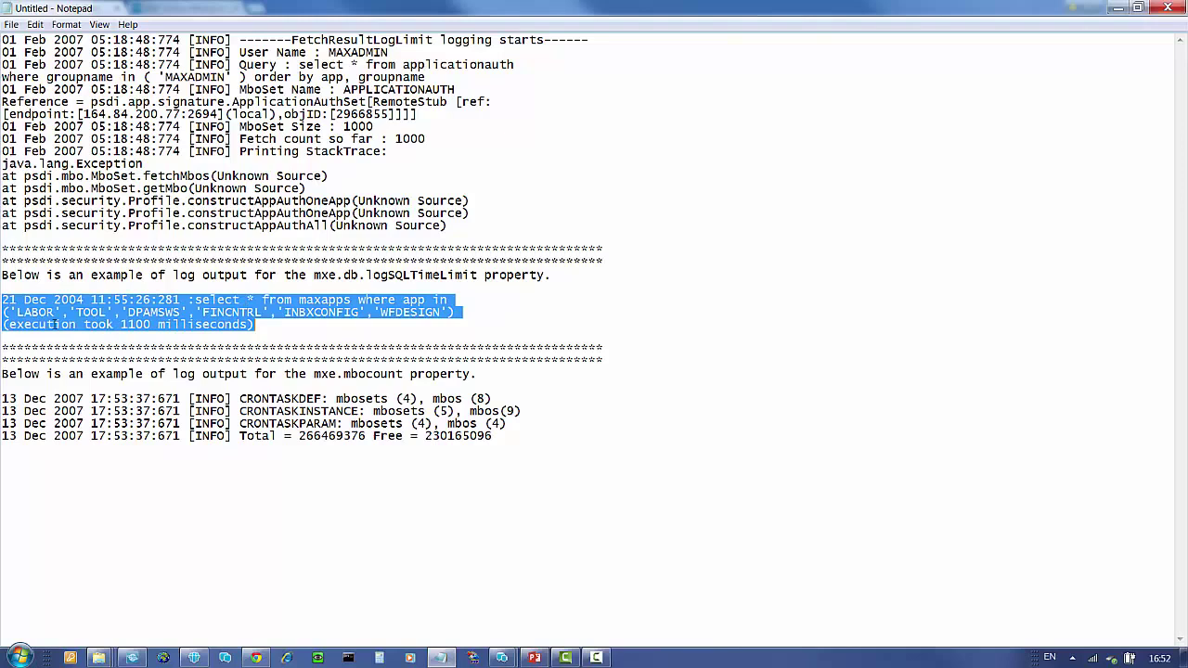
pyautogui.click(121, 325)
pyautogui.press('End')
pyautogui.hotkey('shift', 'Home')
pyautogui.press('Delete')
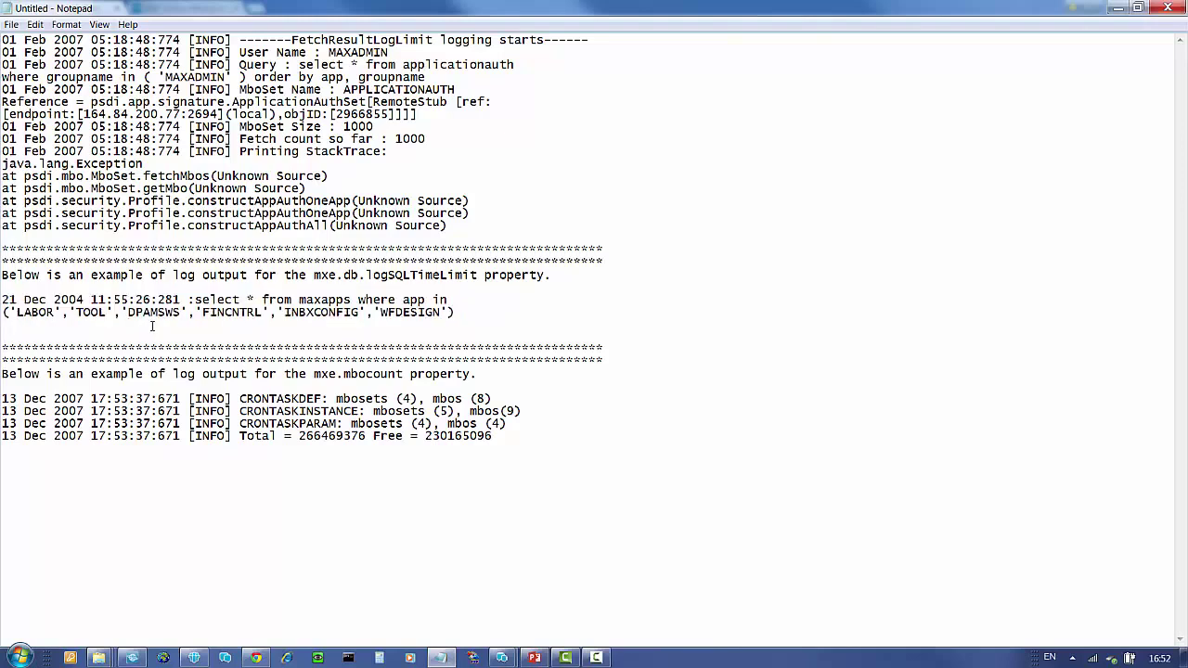
pyautogui.hotkey('ctrl', 'z')
pyautogui.moveTo(121, 325); pyautogui.dragTo(301, 336)
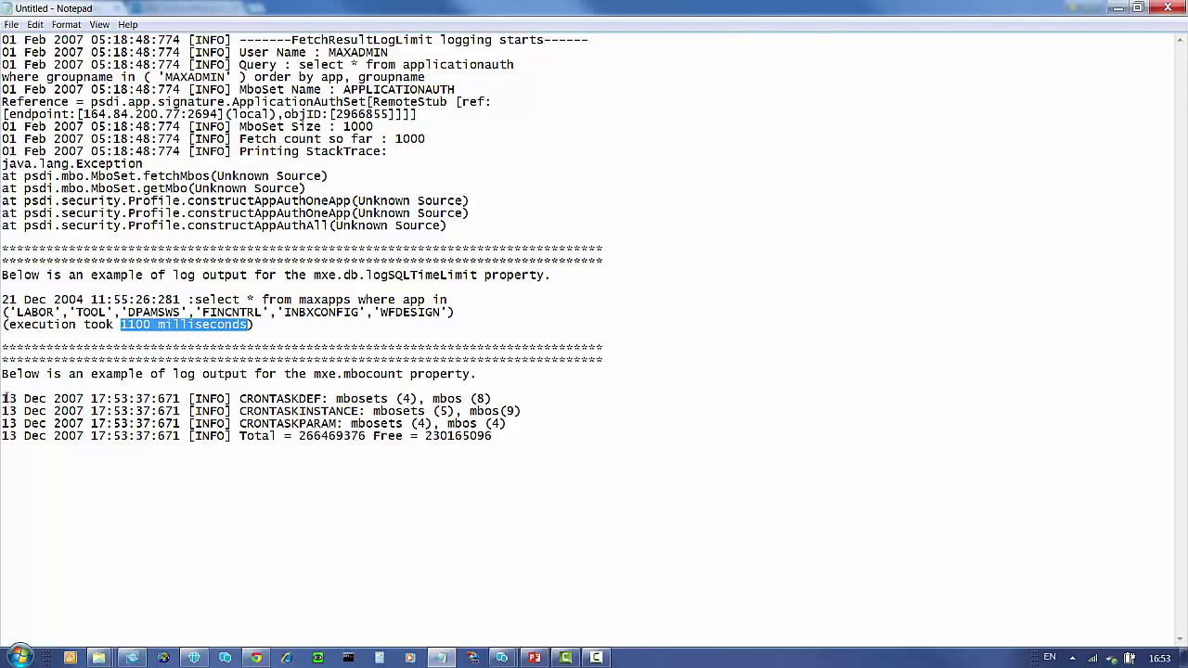
pyautogui.moveTo(4, 398); pyautogui.dragTo(509, 438)
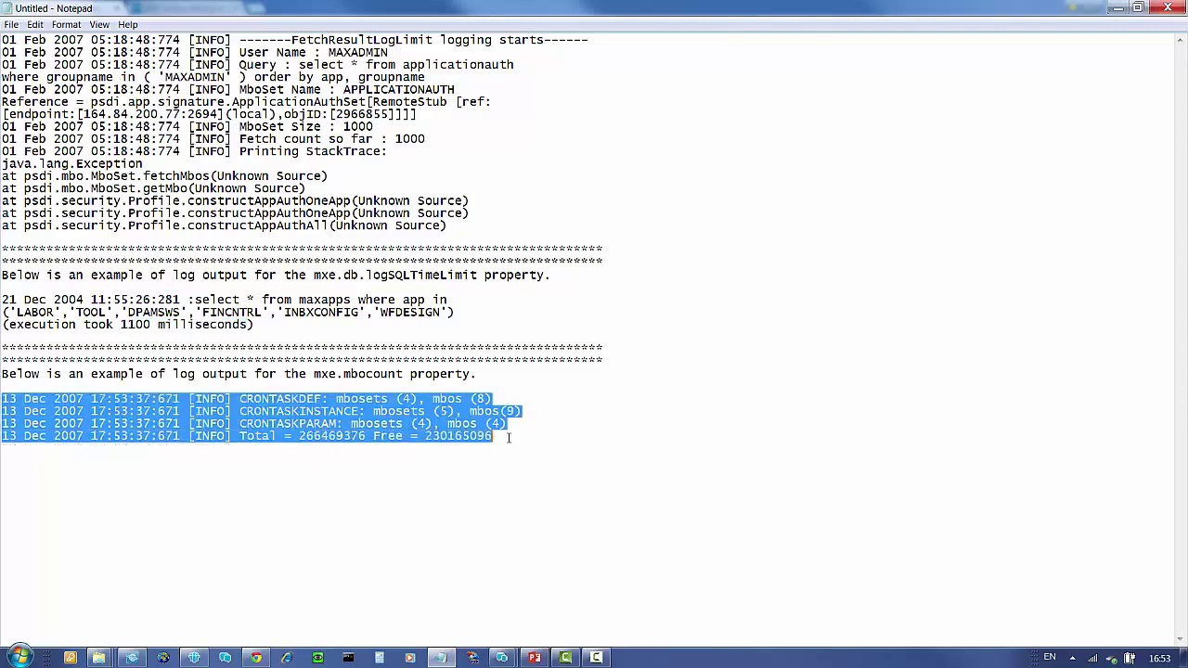